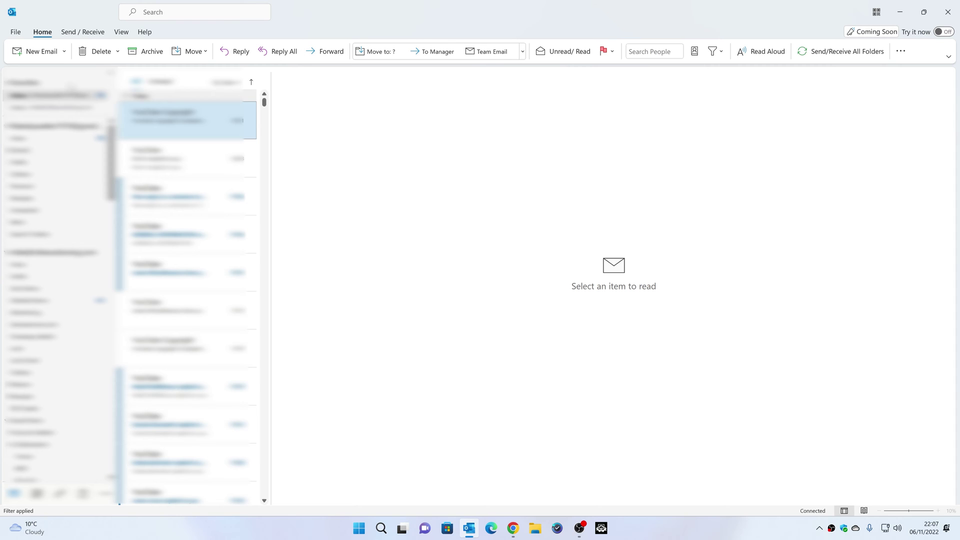
Step: Open the junk email options for the inbox and view the Safe Senders list
{"action": "left_click", "coordinate": [50, 95]}
{"action": "left_click_drag", "start_coordinate": [165, 116], "coordinate": [45, 113]}
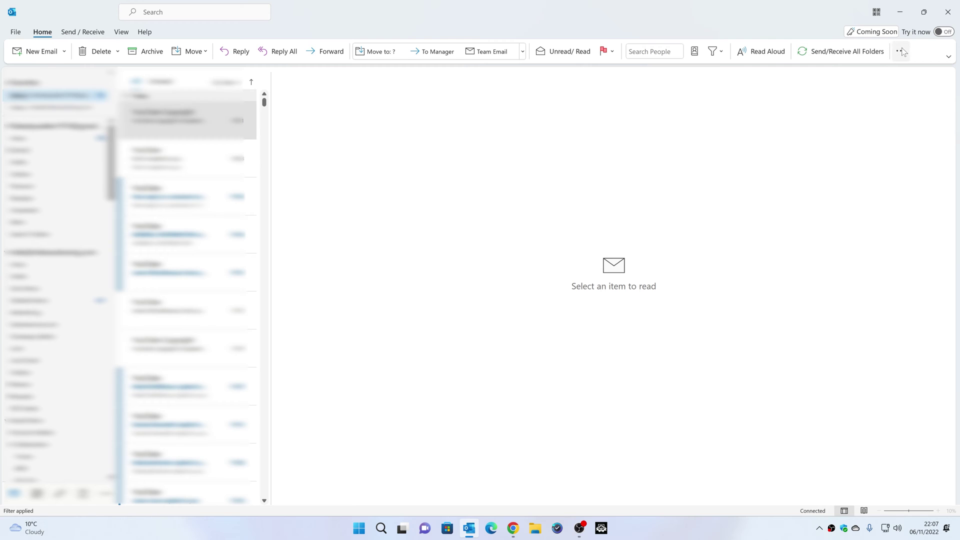
{"action": "left_click", "coordinate": [902, 51]}
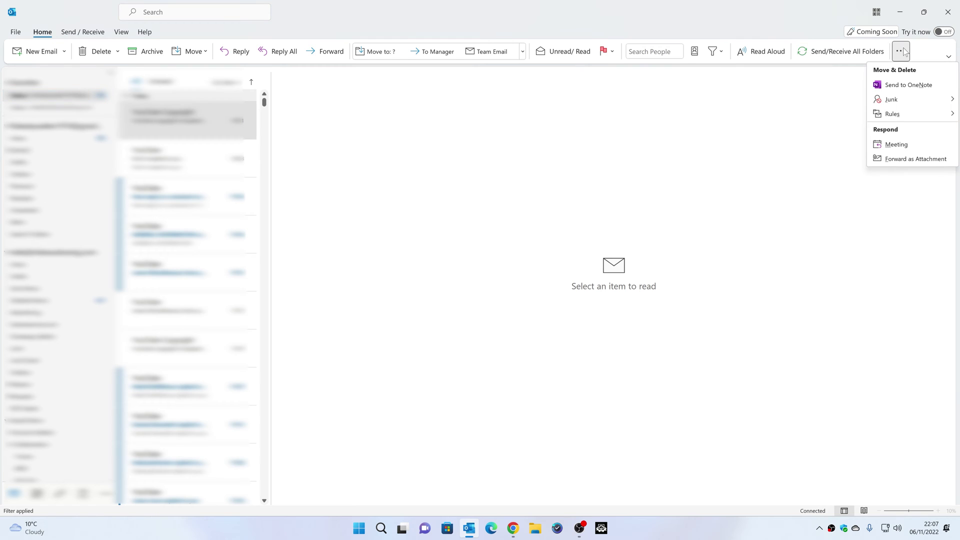
{"action": "mouse_move", "coordinate": [893, 99]}
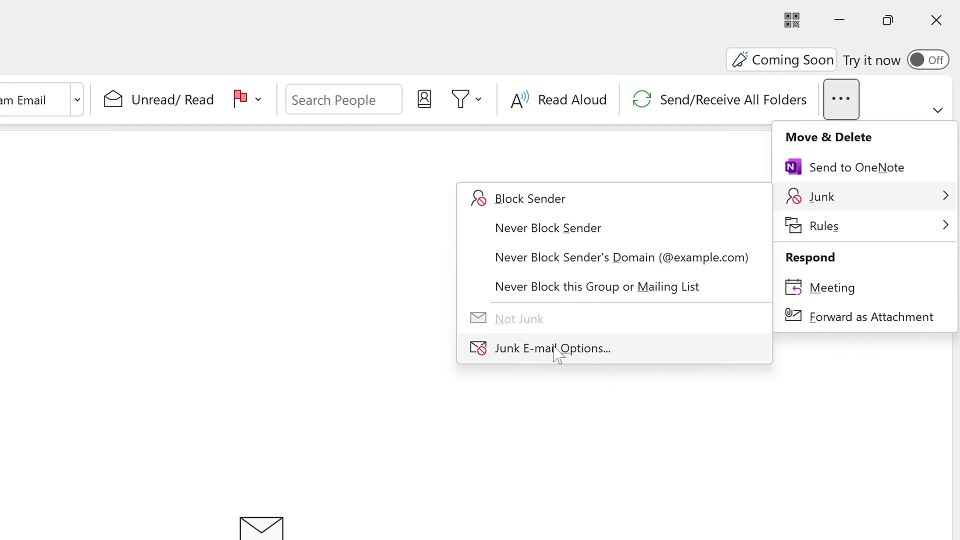
{"action": "left_click", "coordinate": [558, 348]}
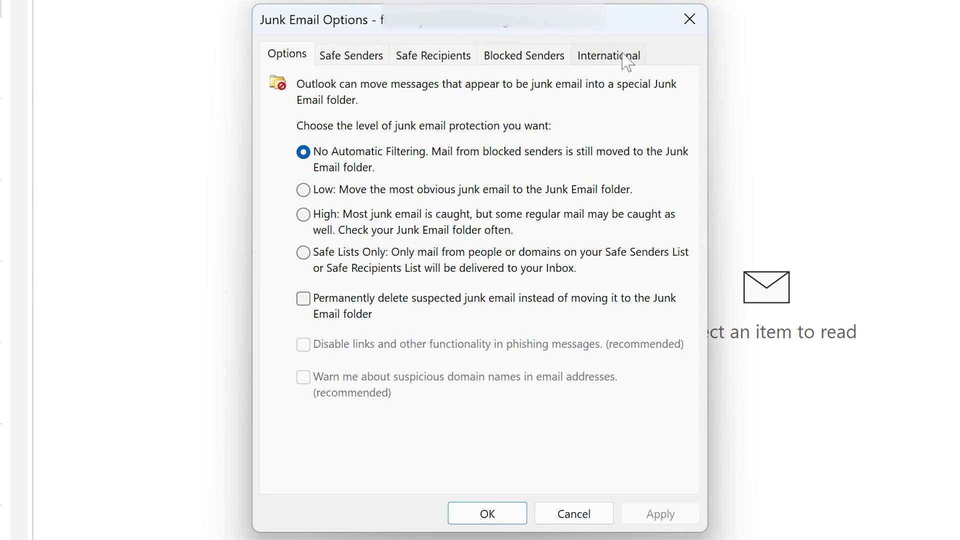
{"action": "left_click", "coordinate": [348, 56]}
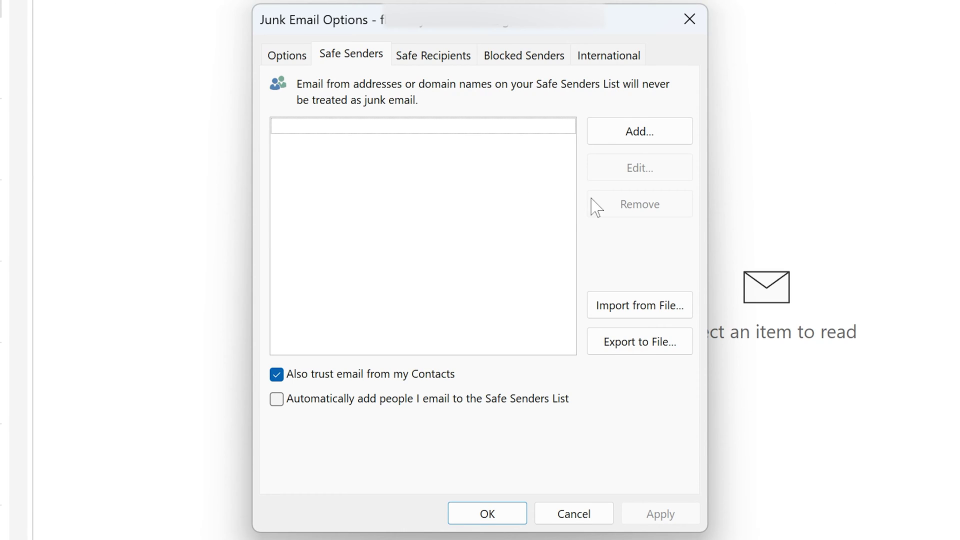
Step: Select CZ (Czech Republic) in the international Blocked Top-Level Domain List
{"action": "left_click", "coordinate": [609, 64]}
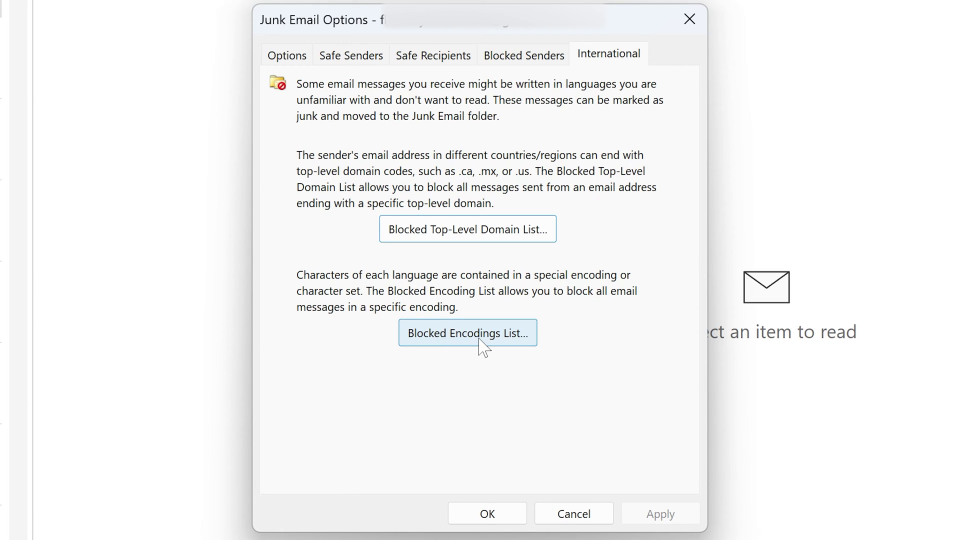
{"action": "left_click", "coordinate": [446, 240]}
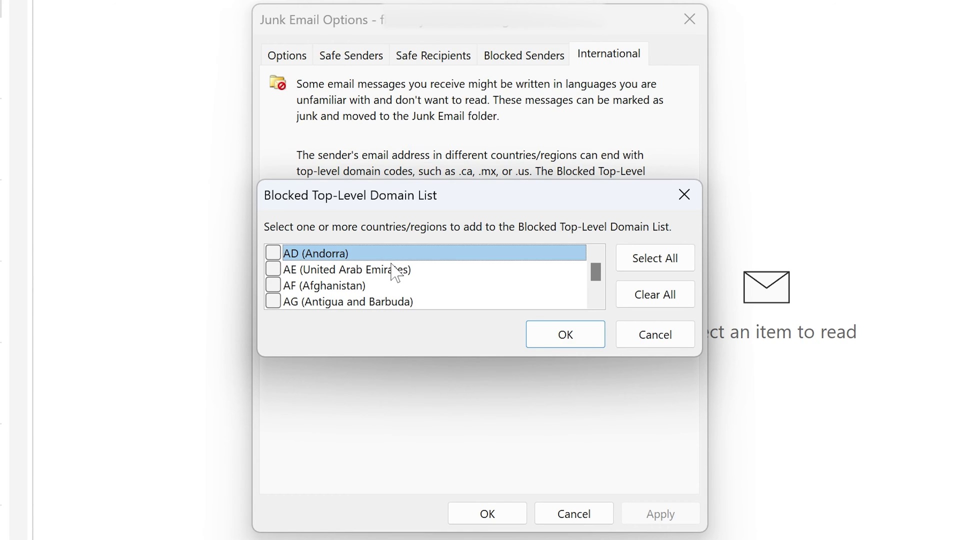
{"action": "scroll", "coordinate": [368, 290], "scroll_direction": "down", "scroll_amount": 2}
{"action": "scroll", "coordinate": [369, 290], "scroll_direction": "down", "scroll_amount": 10}
{"action": "scroll", "coordinate": [368, 285], "scroll_direction": "down", "scroll_amount": 3}
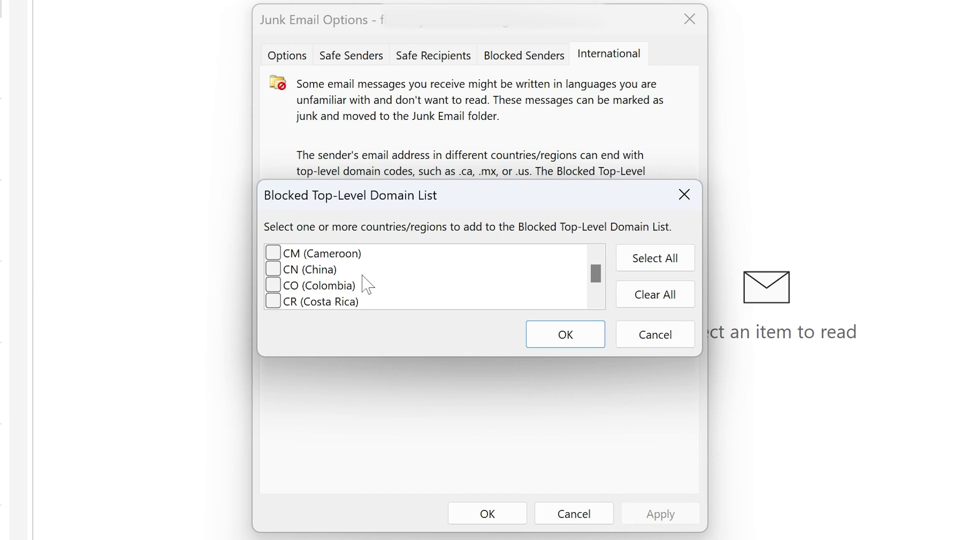
{"action": "scroll", "coordinate": [367, 285], "scroll_direction": "down", "scroll_amount": 2}
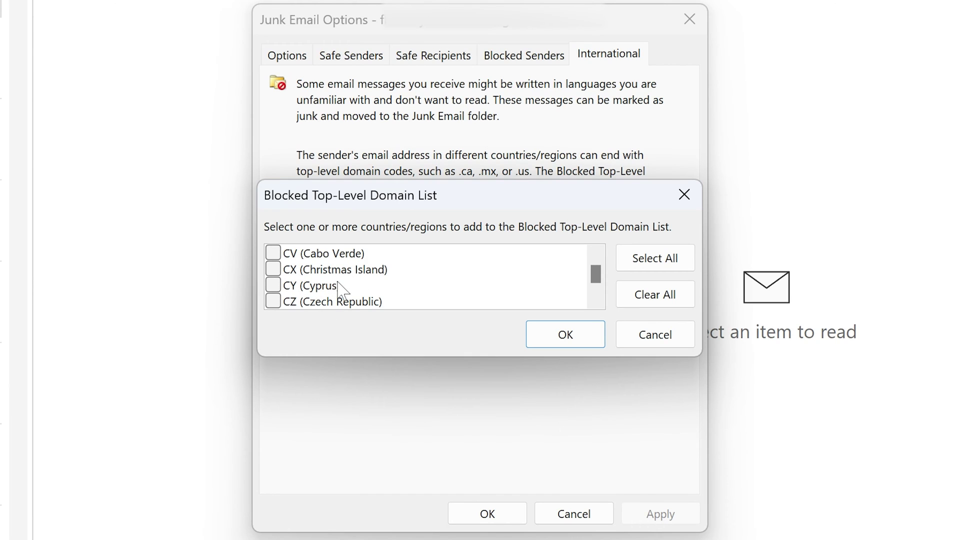
{"action": "scroll", "coordinate": [338, 282], "scroll_direction": "down", "scroll_amount": 1}
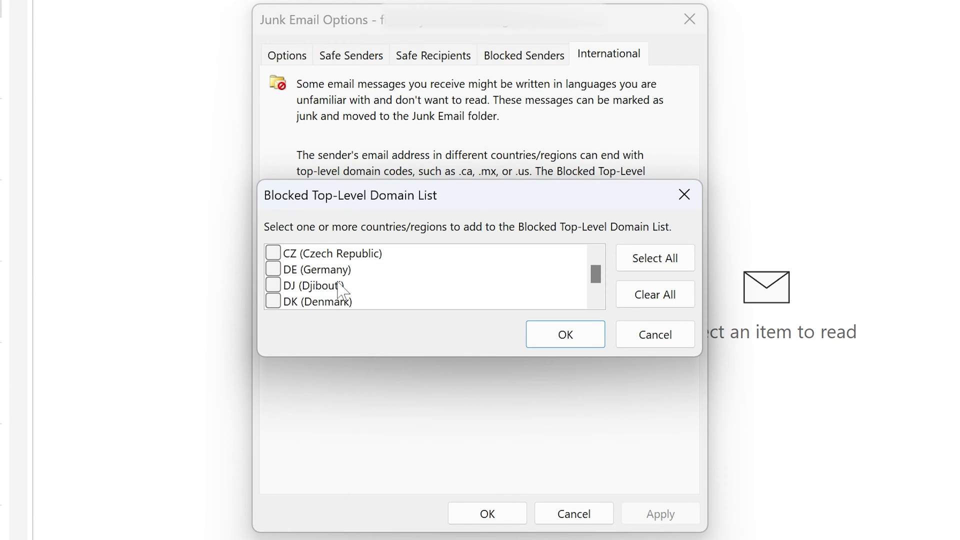
{"action": "left_click", "coordinate": [274, 257]}
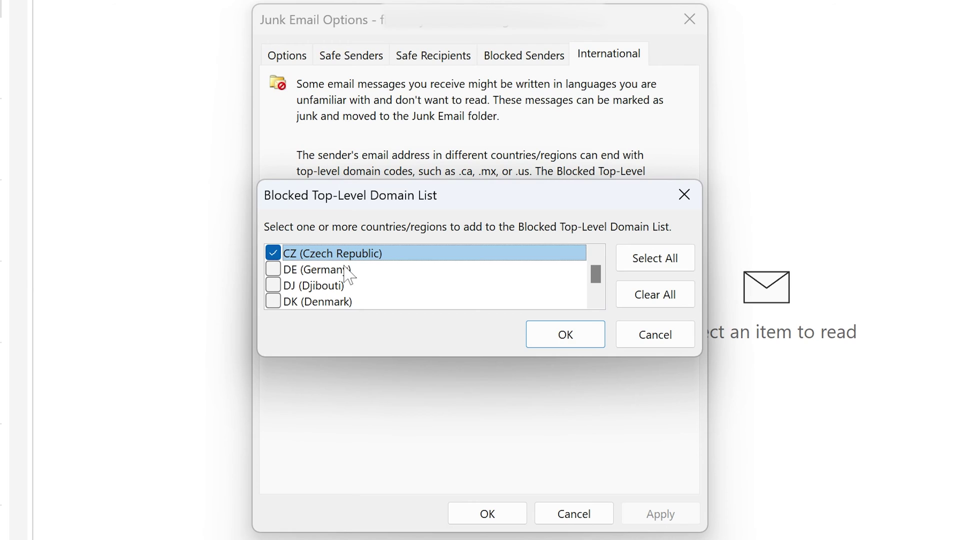
Step: Add CX (Christmas Island), CV (Cabo Verde) and CY (Cyprus) to the blocked top-level domains and apply the changes
{"action": "scroll", "coordinate": [348, 275], "scroll_direction": "up", "scroll_amount": 1}
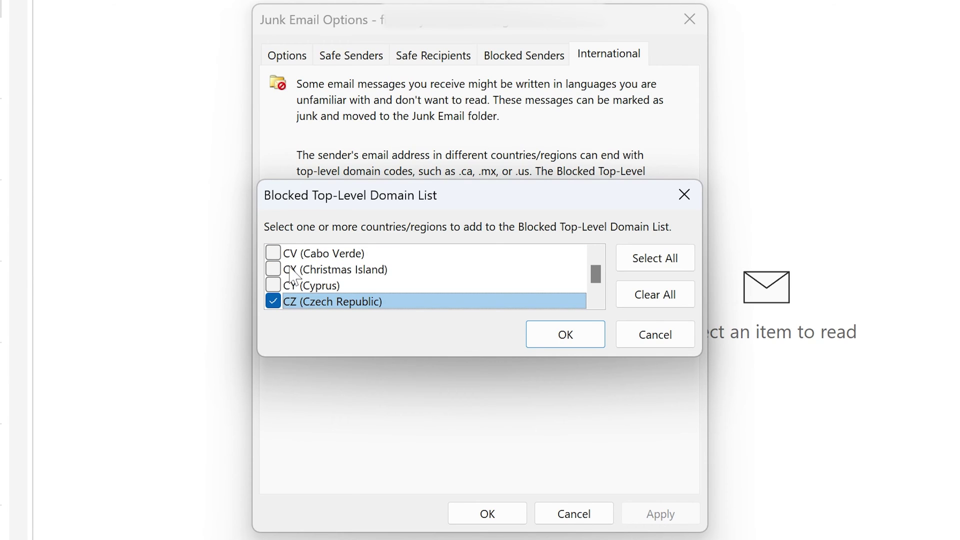
{"action": "left_click", "coordinate": [273, 269]}
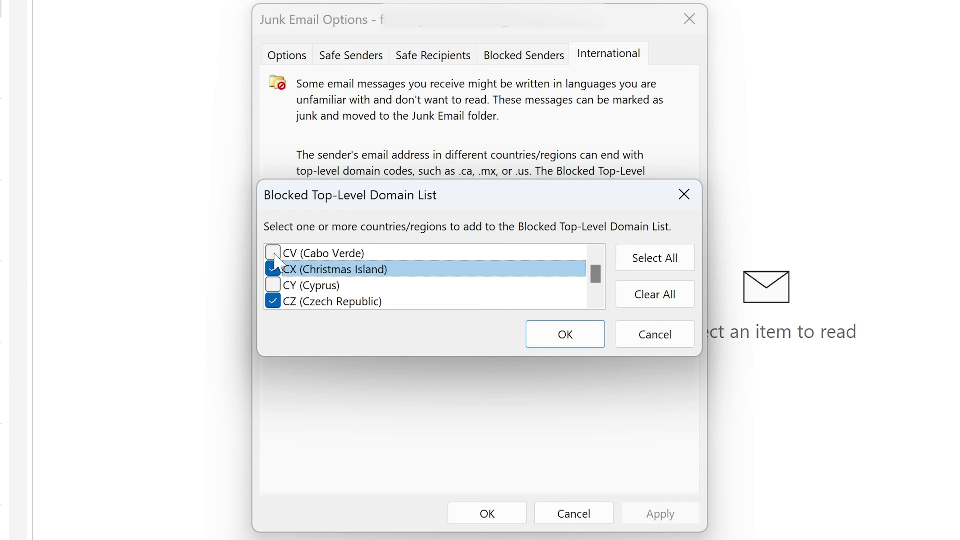
{"action": "left_click", "coordinate": [273, 253]}
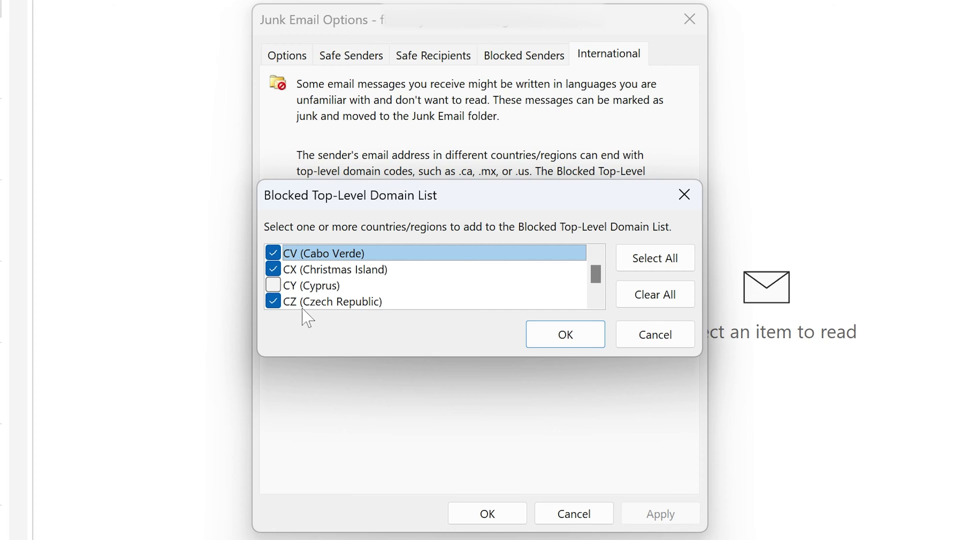
{"action": "left_click", "coordinate": [274, 285]}
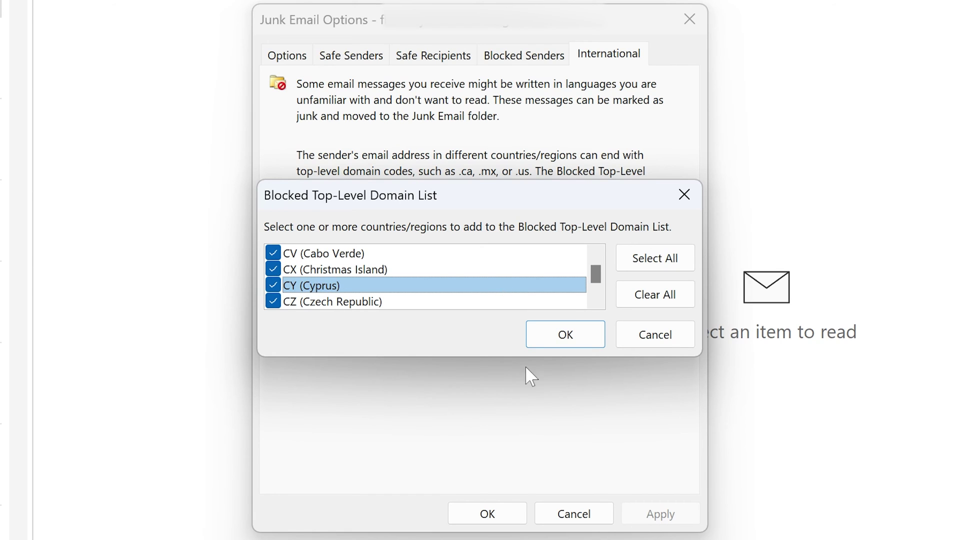
{"action": "left_click", "coordinate": [562, 341]}
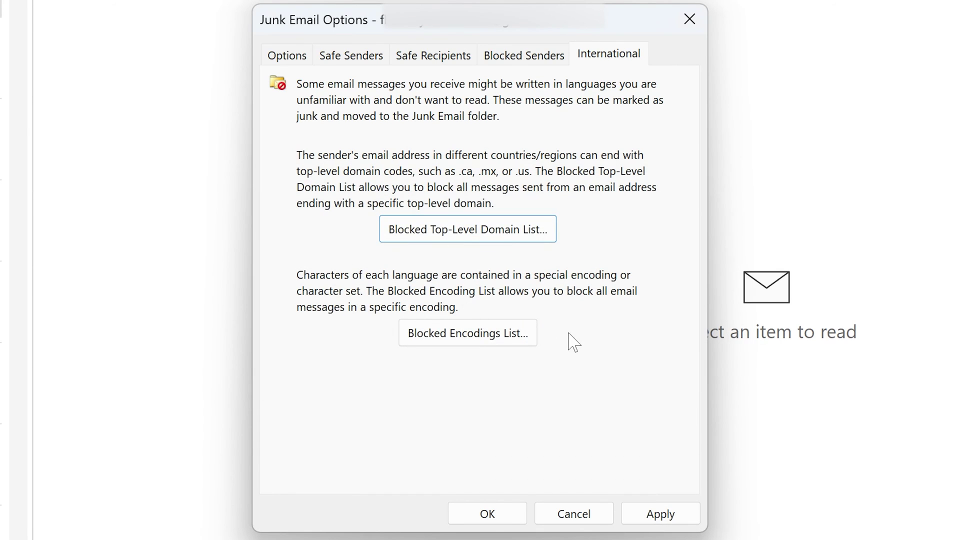
{"action": "left_click", "coordinate": [648, 520]}
Step: Add Chinese Simplified to the Blocked Encodings List, apply the change and close the junk email options
{"action": "left_click", "coordinate": [454, 333]}
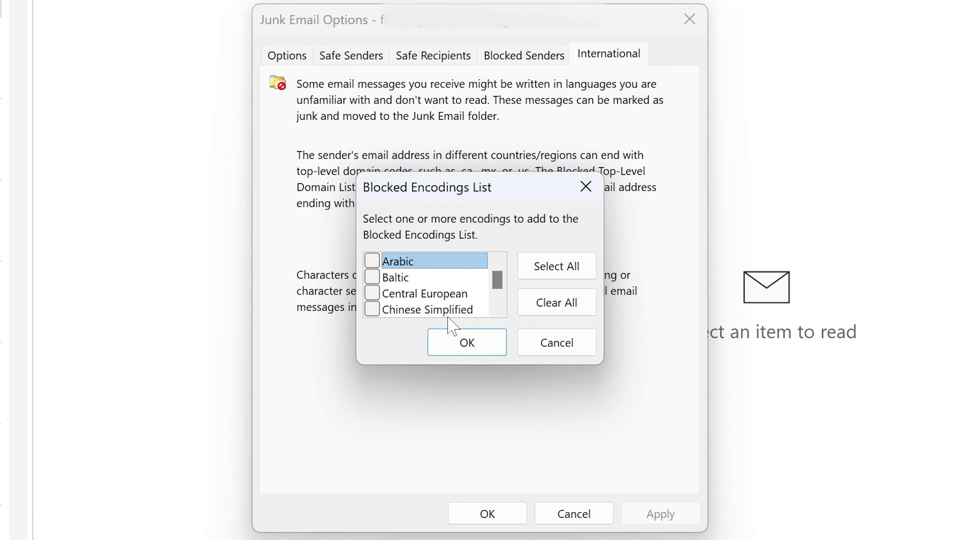
{"action": "left_click", "coordinate": [373, 310]}
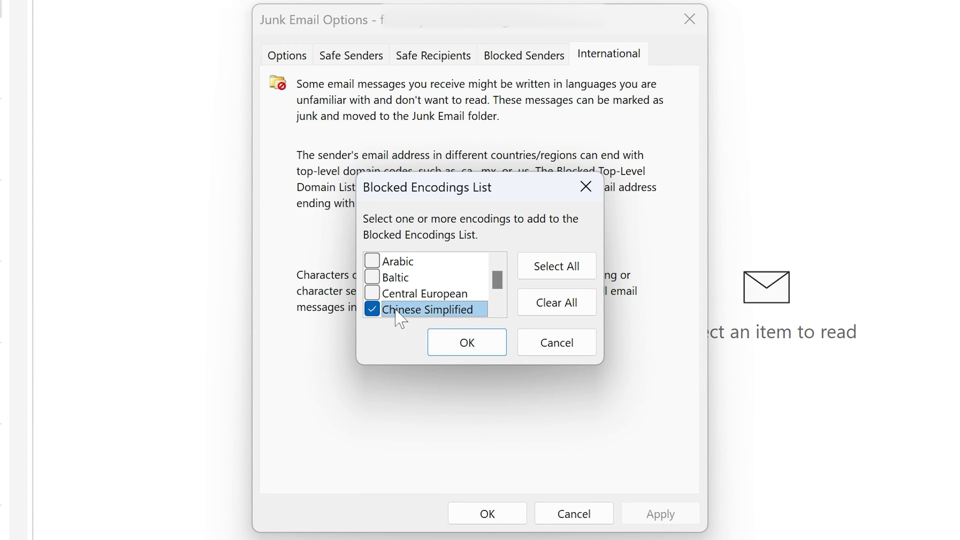
{"action": "left_click", "coordinate": [469, 350]}
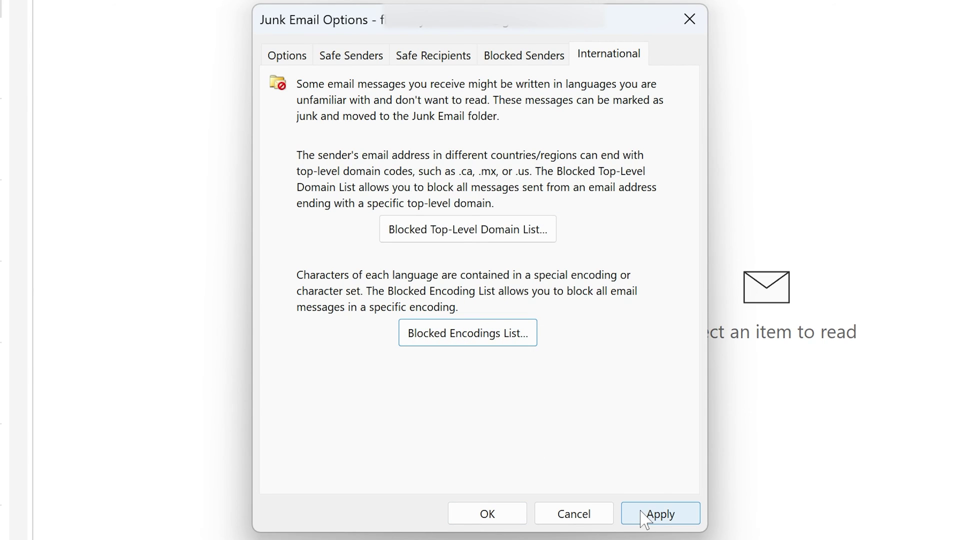
{"action": "left_click", "coordinate": [640, 516]}
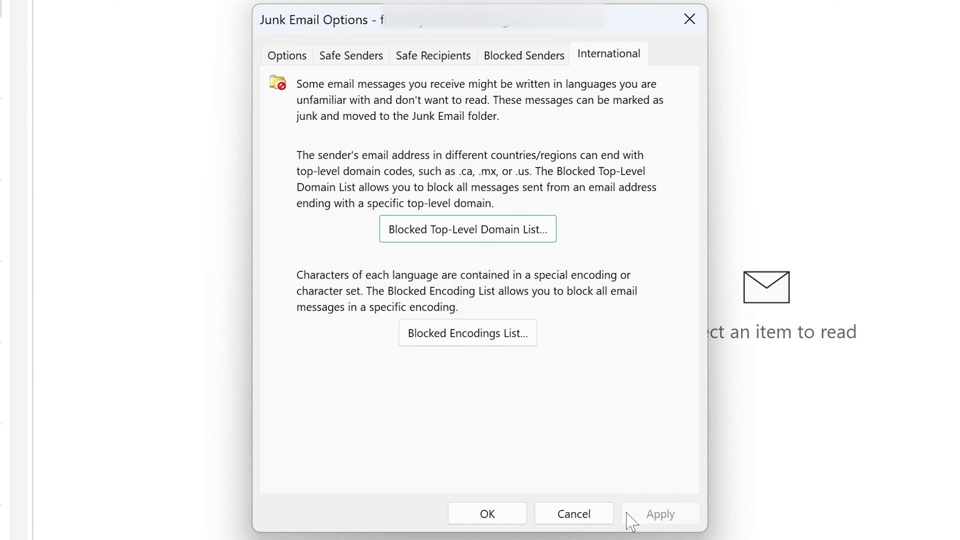
{"action": "left_click", "coordinate": [502, 520]}
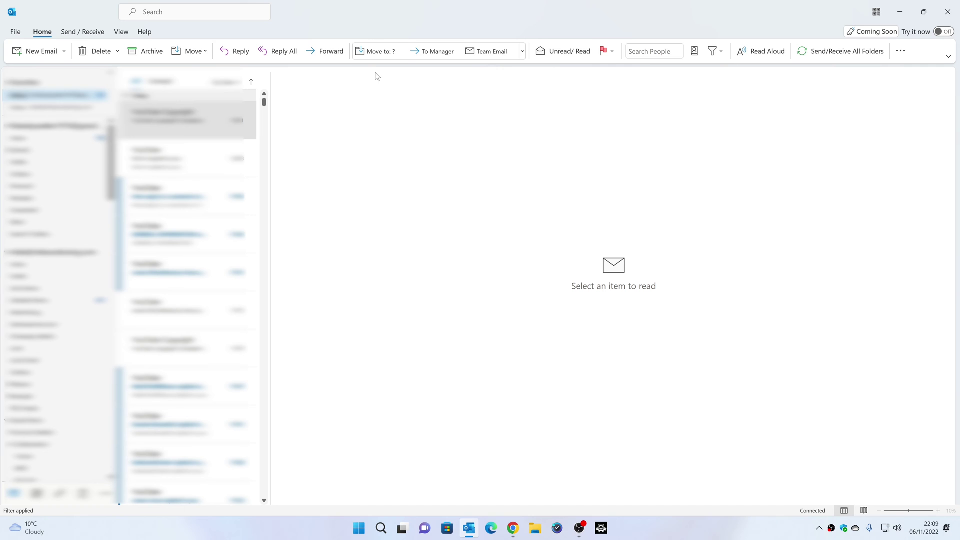
Step: Minimize Outlook, switch to Gmail in Chrome and open its settings for filters and blocked addresses
{"action": "left_click", "coordinate": [903, 13]}
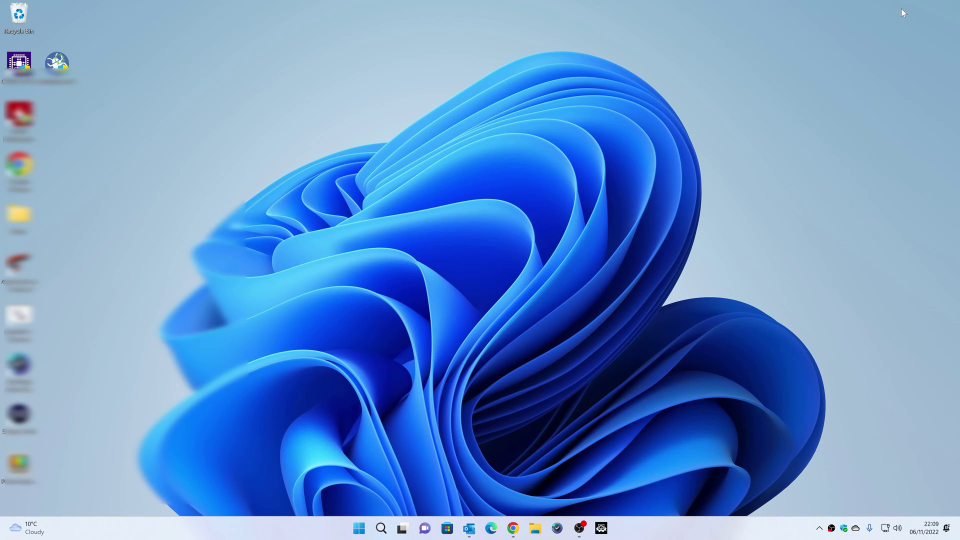
{"action": "left_click", "coordinate": [514, 527]}
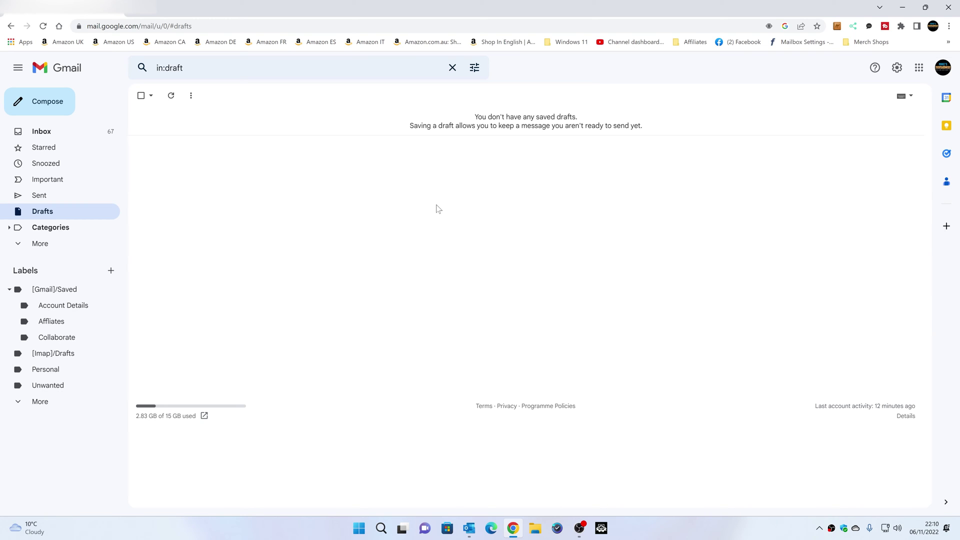
{"action": "left_click", "coordinate": [896, 69]}
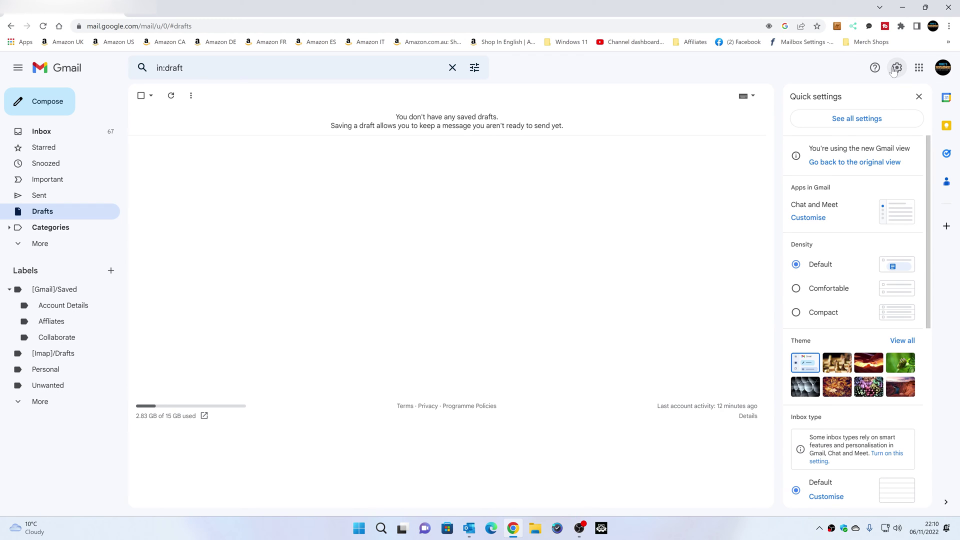
{"action": "left_click", "coordinate": [844, 126]}
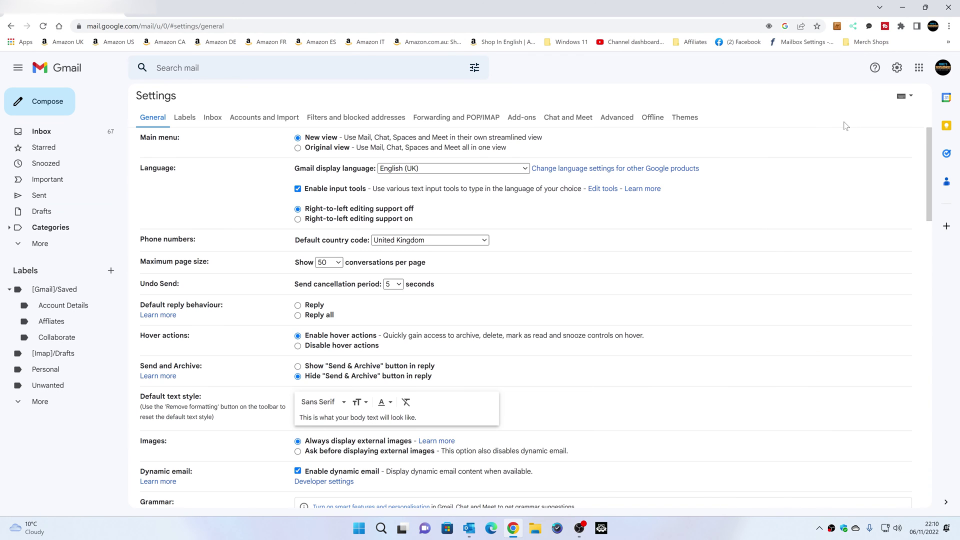
{"action": "left_click", "coordinate": [360, 119]}
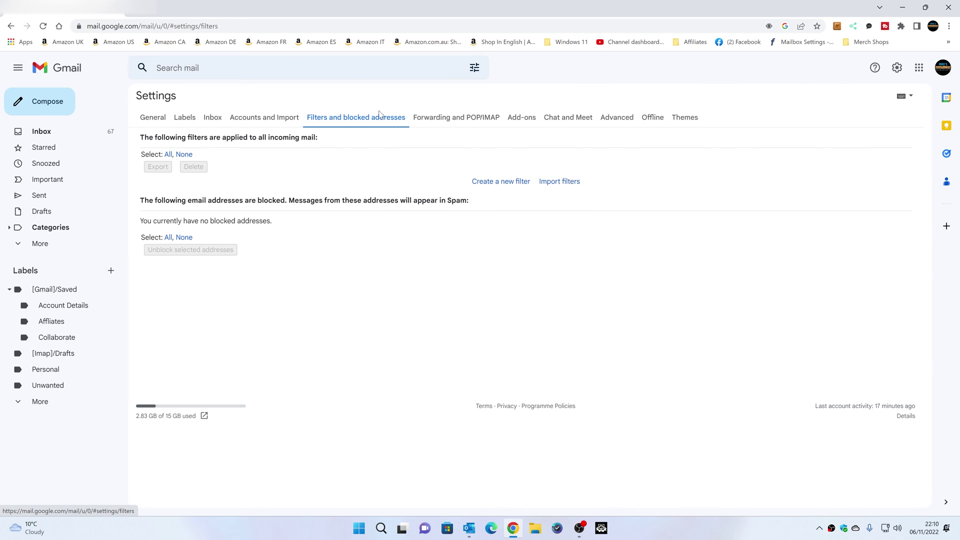
Step: Create a mail filter that deletes every message whose sender matches *@*.cz
{"action": "left_click", "coordinate": [492, 183]}
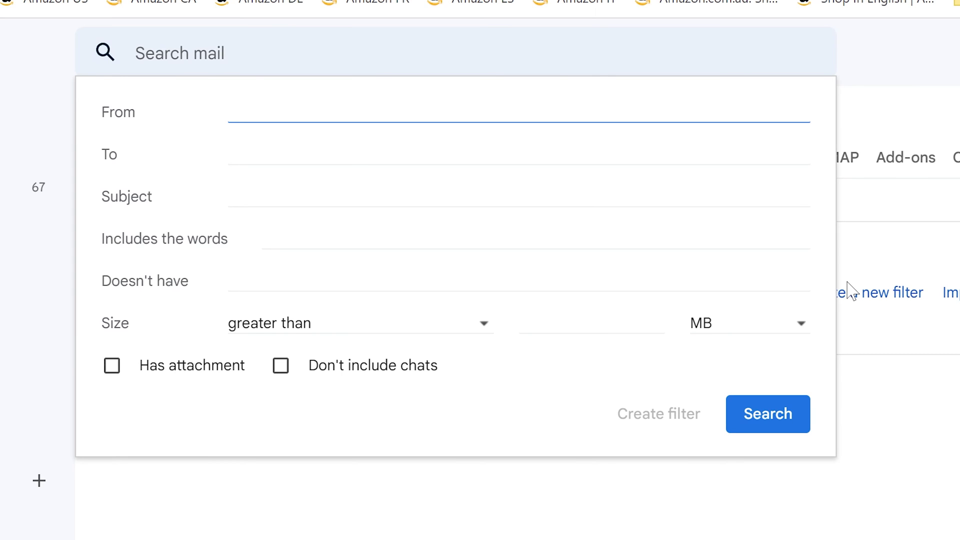
{"action": "type", "text": "*"}
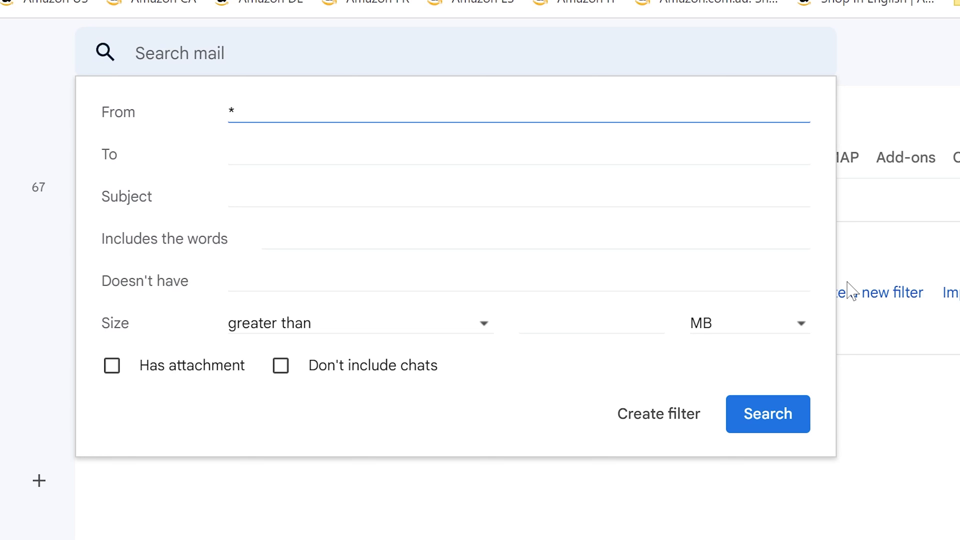
{"action": "type", "text": "@*.cz"}
{"action": "left_click", "coordinate": [643, 423]}
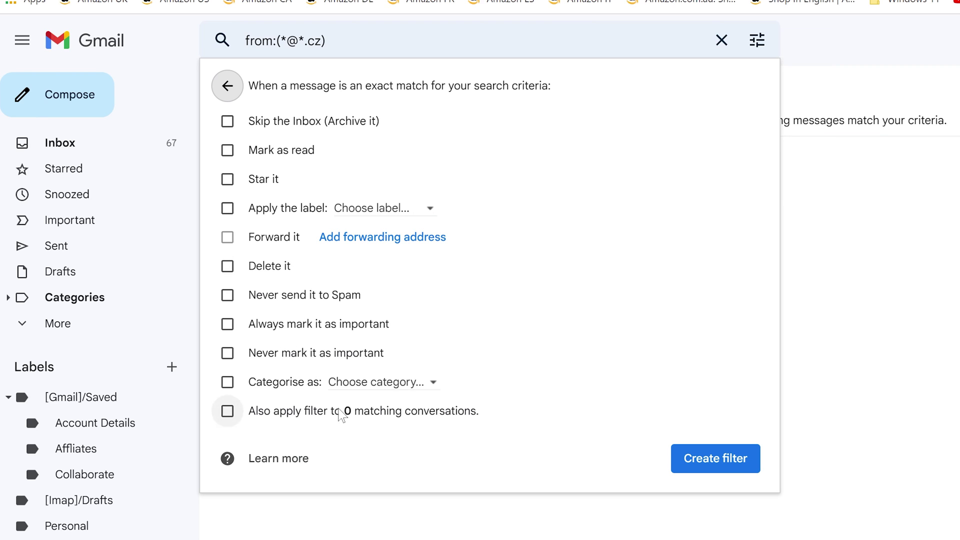
{"action": "left_click", "coordinate": [226, 268]}
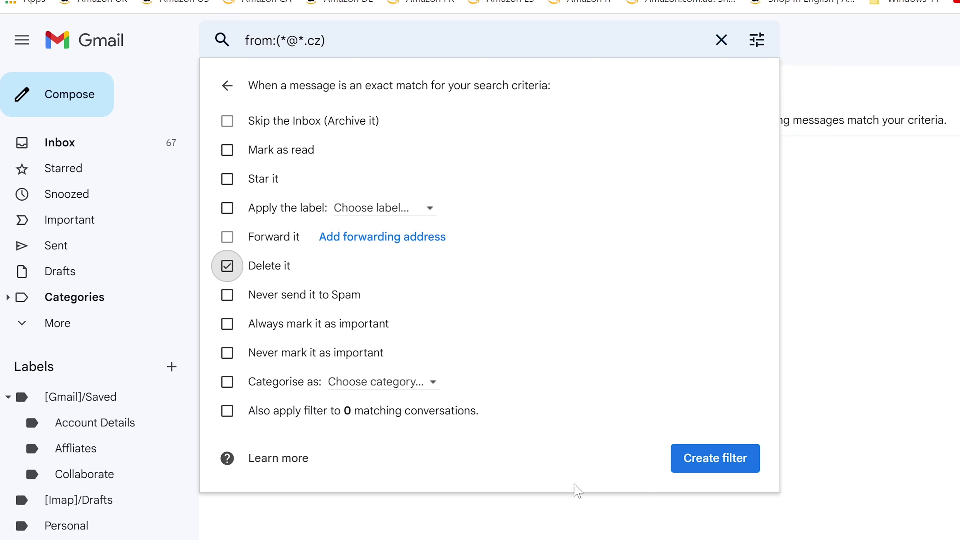
{"action": "left_click", "coordinate": [709, 465]}
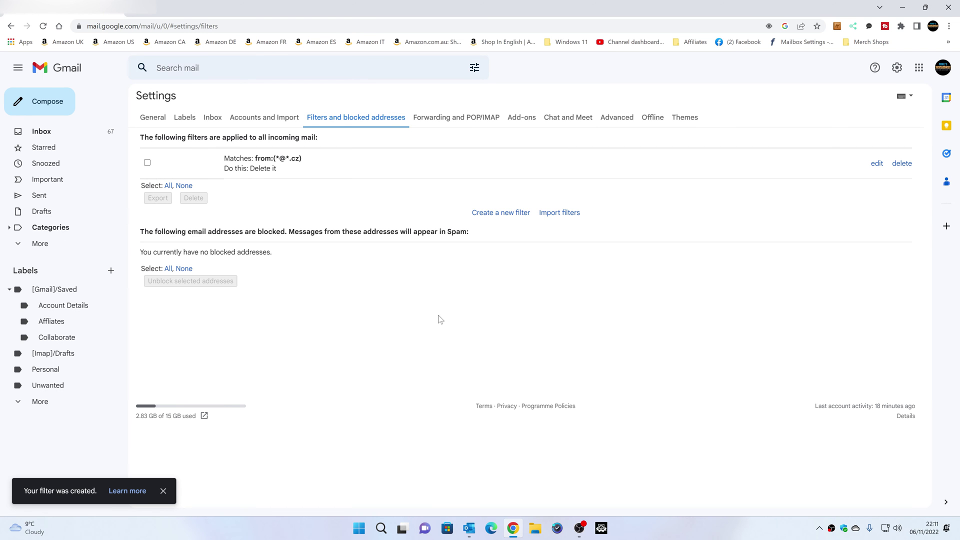